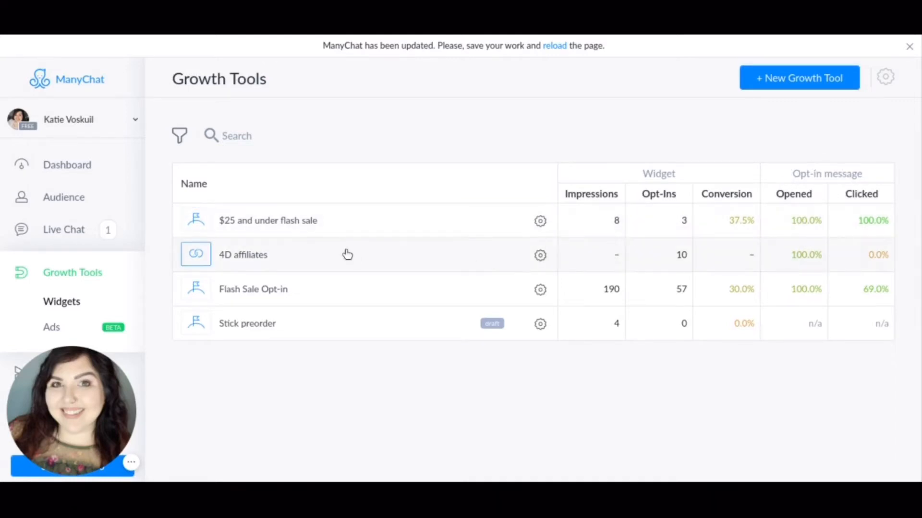
- Open the "$25 and under flash sale" landing page widget and look over its initial state settings and page preview
{"action": "left_click", "coordinate": [245, 226]}
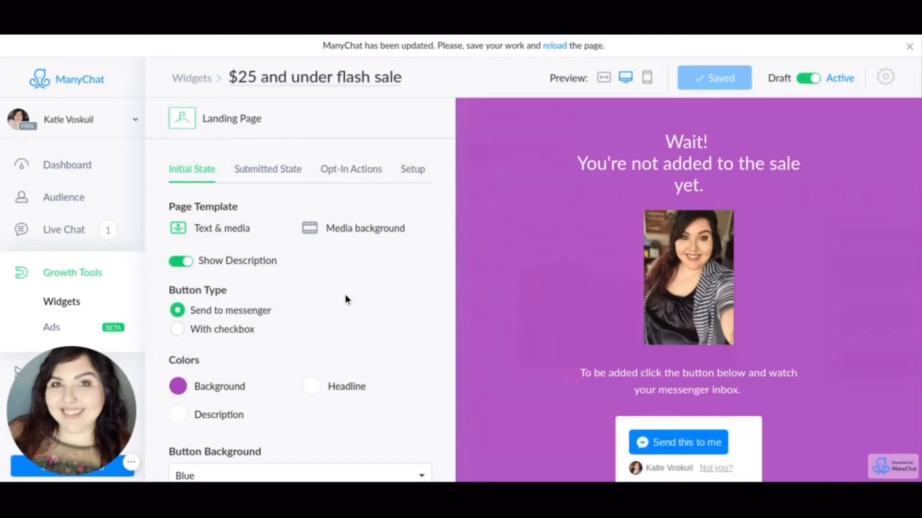
{"action": "scroll", "coordinate": [346, 294], "scroll_direction": "down", "scroll_amount": 3}
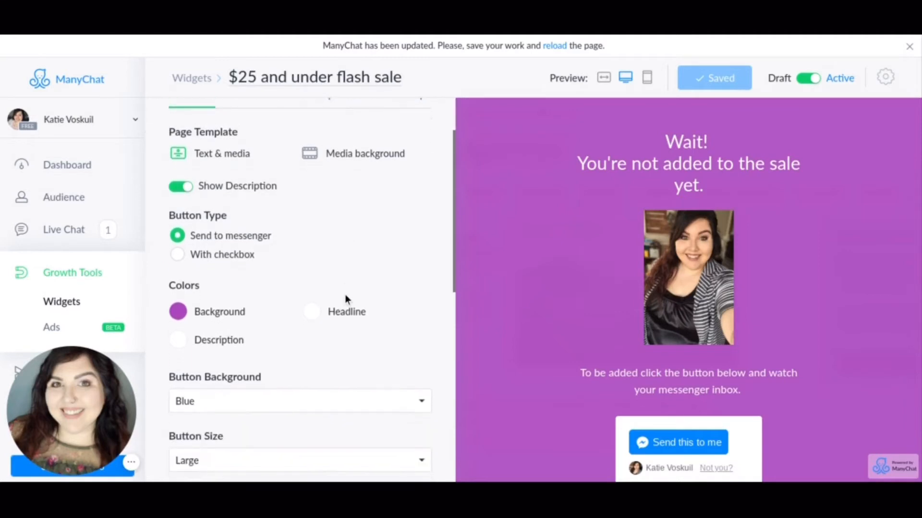
{"action": "scroll", "coordinate": [312, 292], "scroll_direction": "up", "scroll_amount": 3}
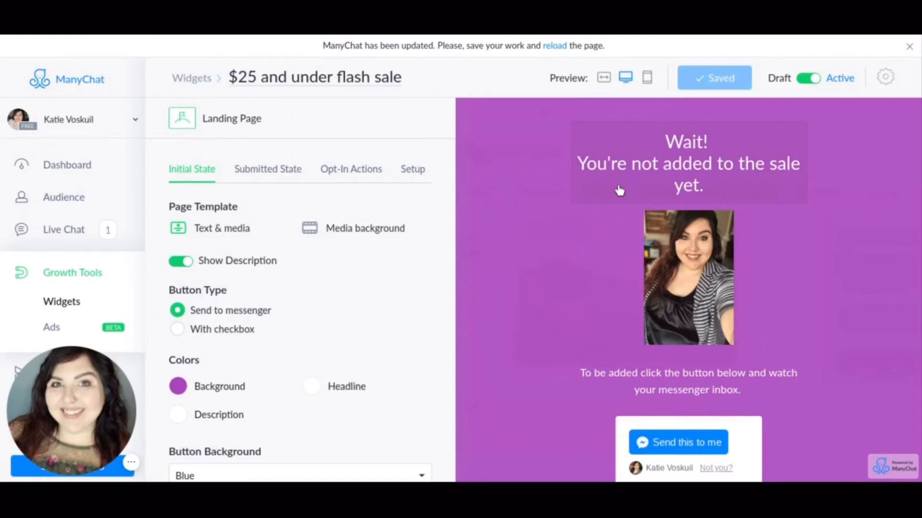
{"action": "scroll", "coordinate": [396, 280], "scroll_direction": "down", "scroll_amount": 3}
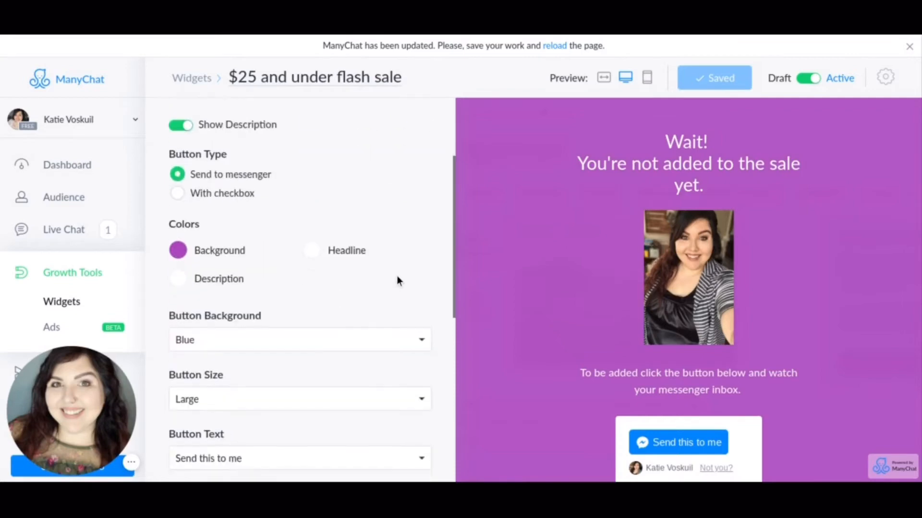
{"action": "scroll", "coordinate": [397, 280], "scroll_direction": "down", "scroll_amount": 4}
{"action": "scroll", "coordinate": [397, 281], "scroll_direction": "up", "scroll_amount": 7}
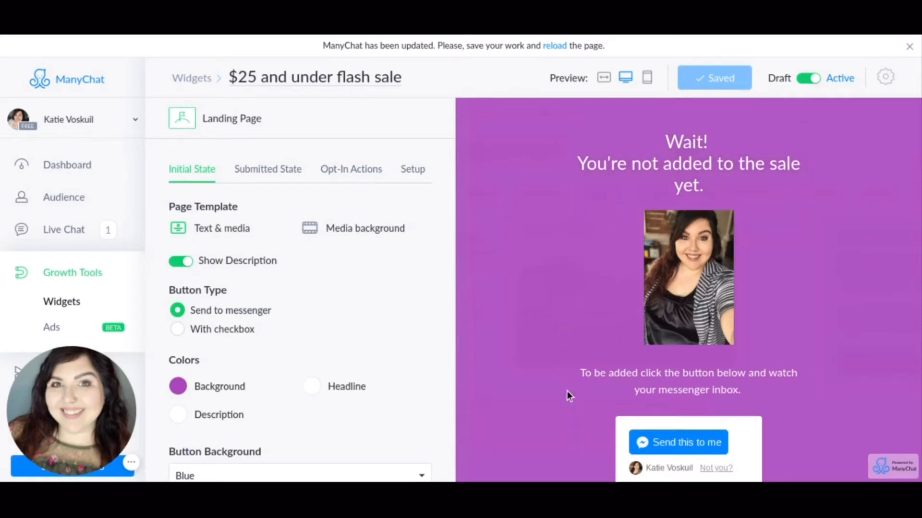
{"action": "scroll", "coordinate": [566, 391], "scroll_direction": "down", "scroll_amount": 1}
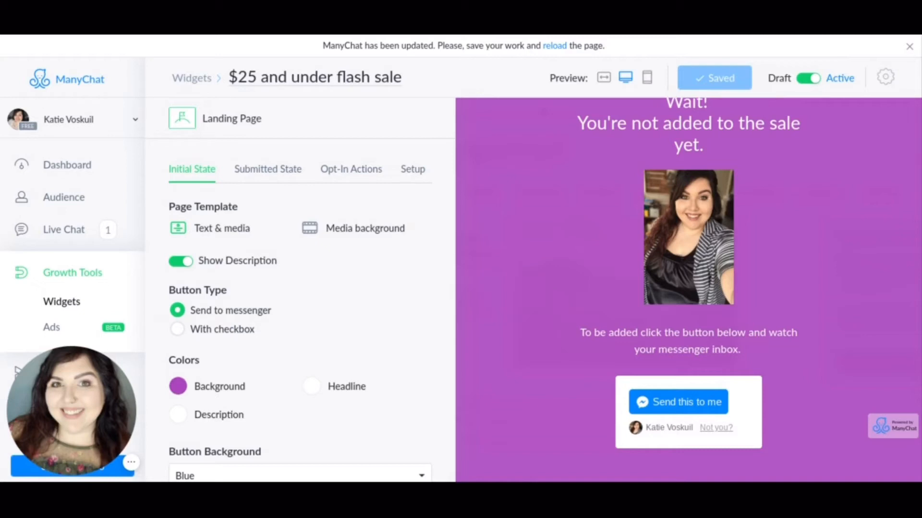
- Examine the initial state's page template, description, button type, color and button appearance settings
{"action": "scroll", "coordinate": [245, 276], "scroll_direction": "down", "scroll_amount": 2}
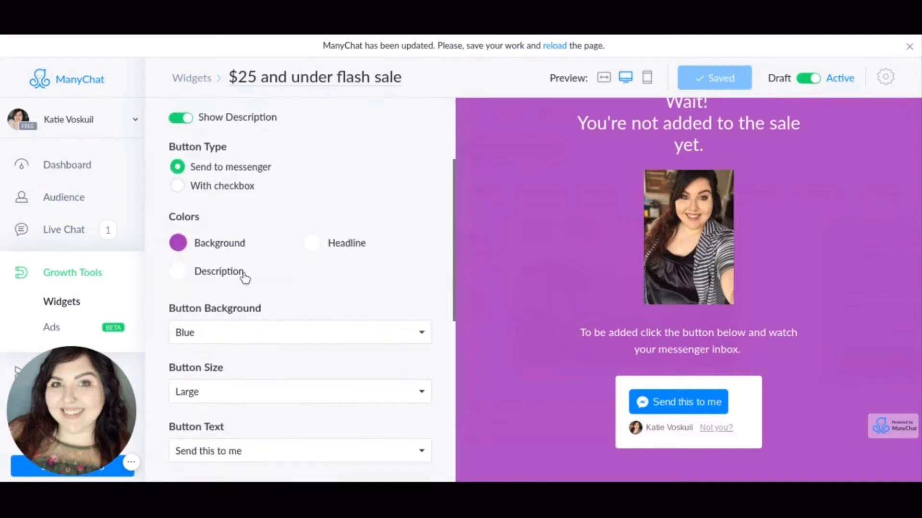
{"action": "scroll", "coordinate": [220, 258], "scroll_direction": "down", "scroll_amount": 1}
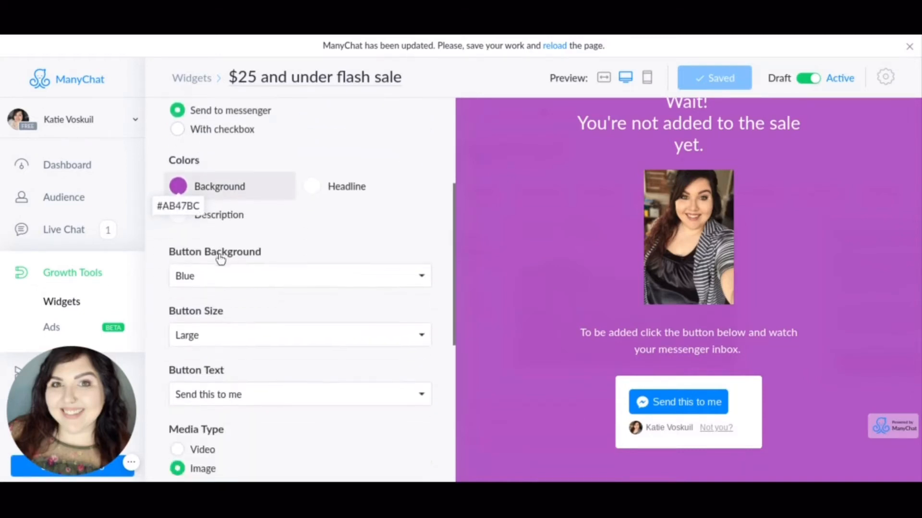
{"action": "scroll", "coordinate": [221, 258], "scroll_direction": "up", "scroll_amount": 3}
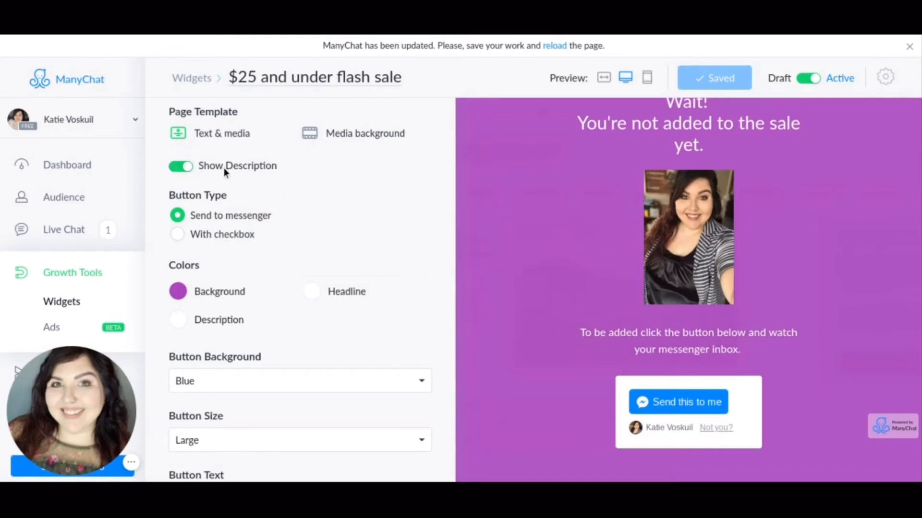
{"action": "scroll", "coordinate": [303, 211], "scroll_direction": "down", "scroll_amount": 4}
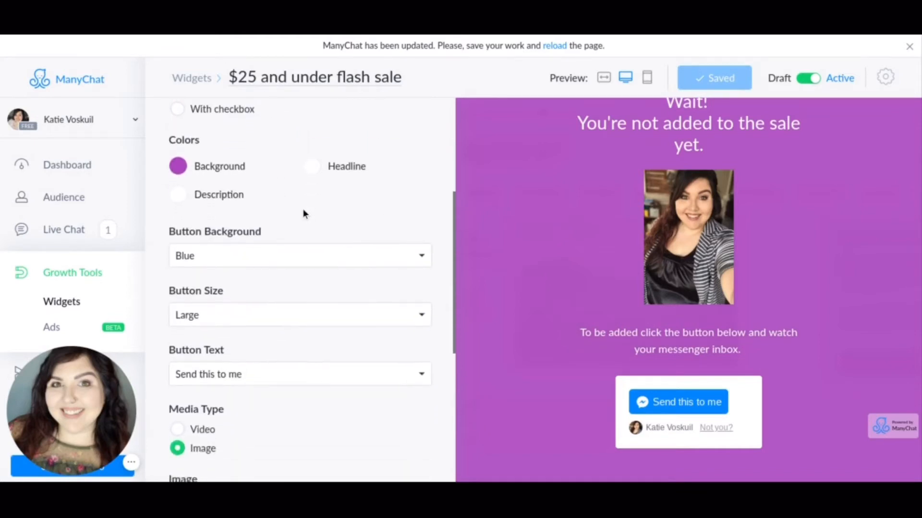
{"action": "scroll", "coordinate": [207, 145], "scroll_direction": "up", "scroll_amount": 1}
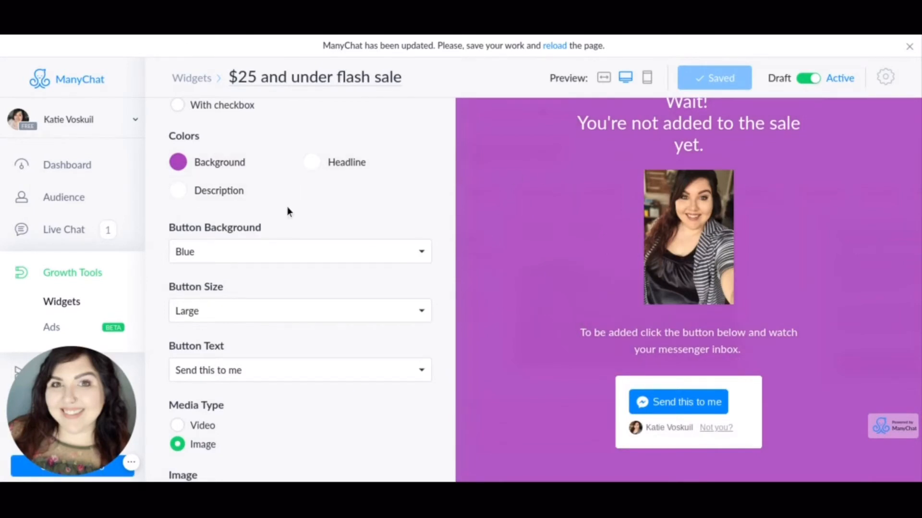
{"action": "scroll", "coordinate": [288, 212], "scroll_direction": "down", "scroll_amount": 1}
{"action": "scroll", "coordinate": [286, 207], "scroll_direction": "down", "scroll_amount": 2}
{"action": "scroll", "coordinate": [286, 206], "scroll_direction": "up", "scroll_amount": 1}
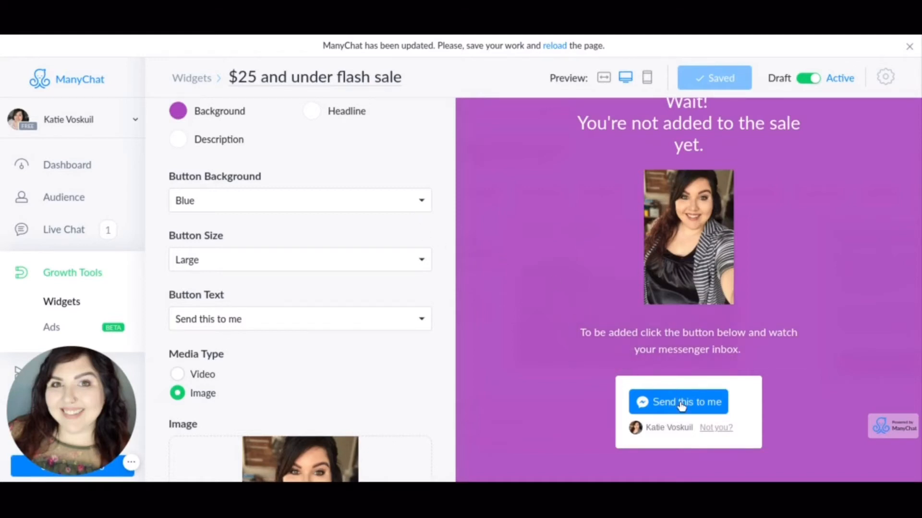
{"action": "scroll", "coordinate": [422, 240], "scroll_direction": "down", "scroll_amount": 2}
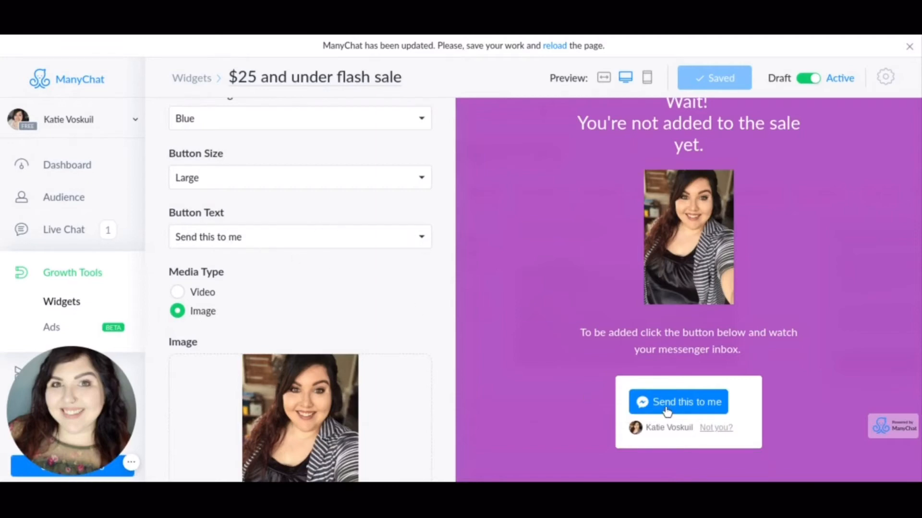
- Check the button text choices, the uploaded image and the image placement options of the initial state
{"action": "left_click", "coordinate": [418, 245]}
{"action": "scroll", "coordinate": [312, 309], "scroll_direction": "down", "scroll_amount": 3}
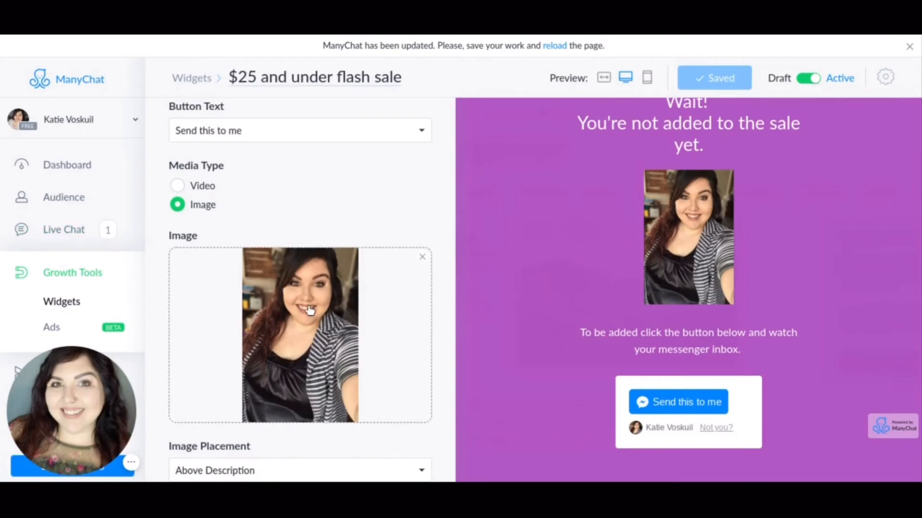
{"action": "scroll", "coordinate": [310, 310], "scroll_direction": "down", "scroll_amount": 2}
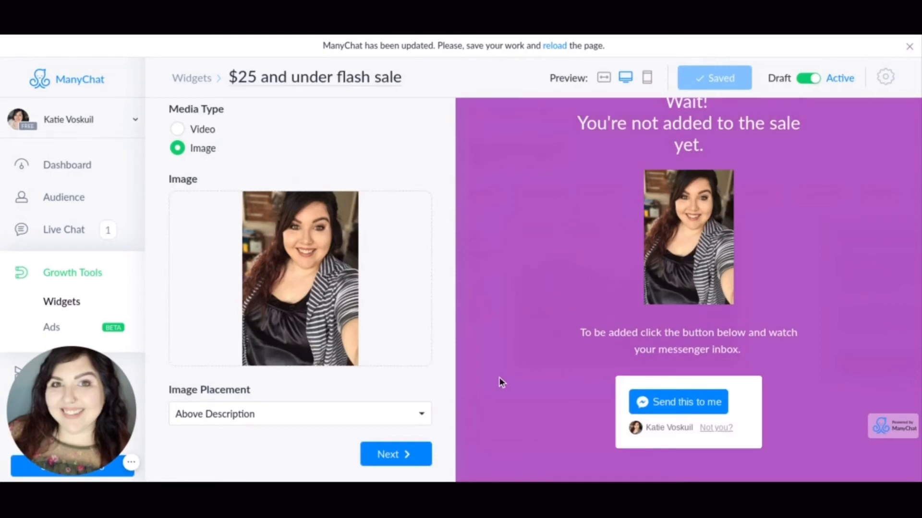
{"action": "left_click", "coordinate": [424, 412]}
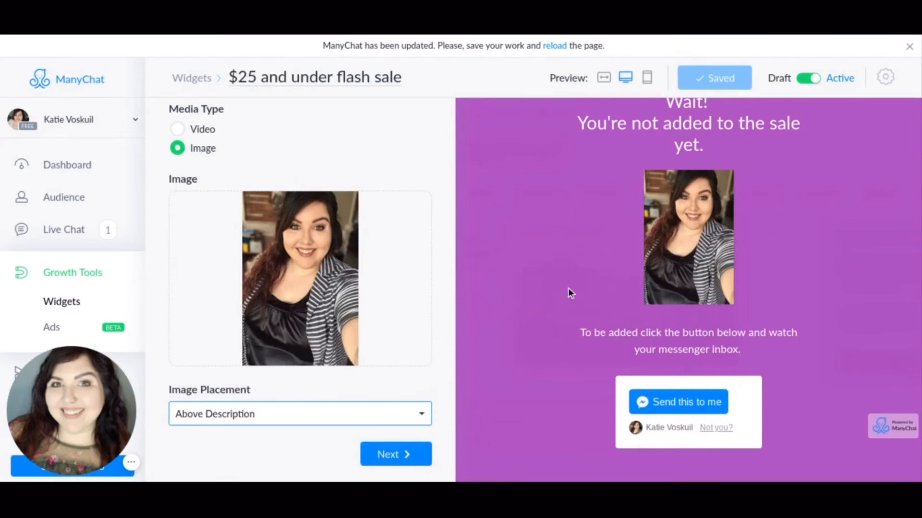
{"action": "left_click", "coordinate": [267, 447]}
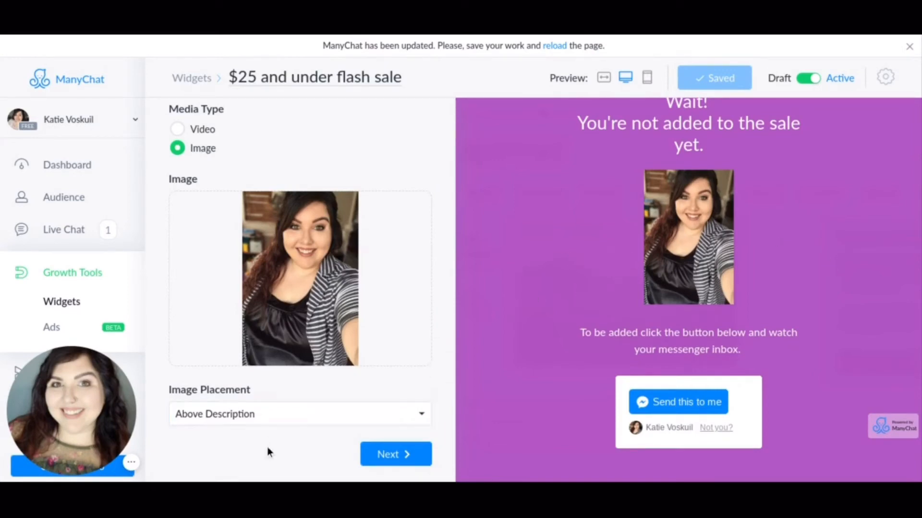
- Continue to the submitted state and examine its after-submit behavior, description, color and media settings
{"action": "left_click", "coordinate": [387, 452]}
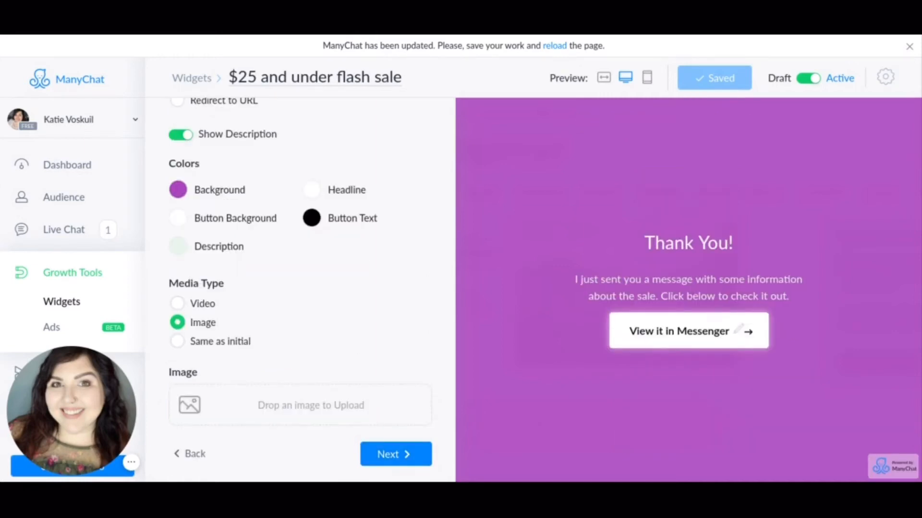
{"action": "scroll", "coordinate": [289, 275], "scroll_direction": "up", "scroll_amount": 3}
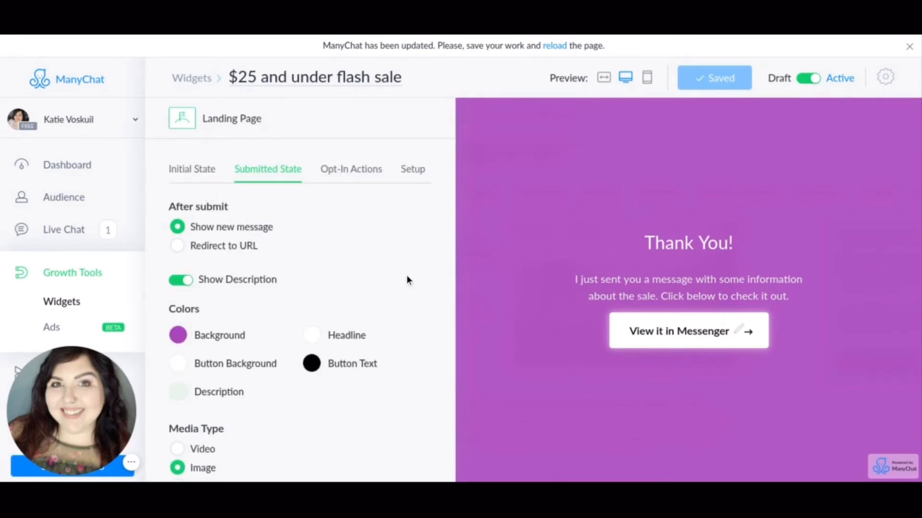
{"action": "scroll", "coordinate": [407, 279], "scroll_direction": "down", "scroll_amount": 3}
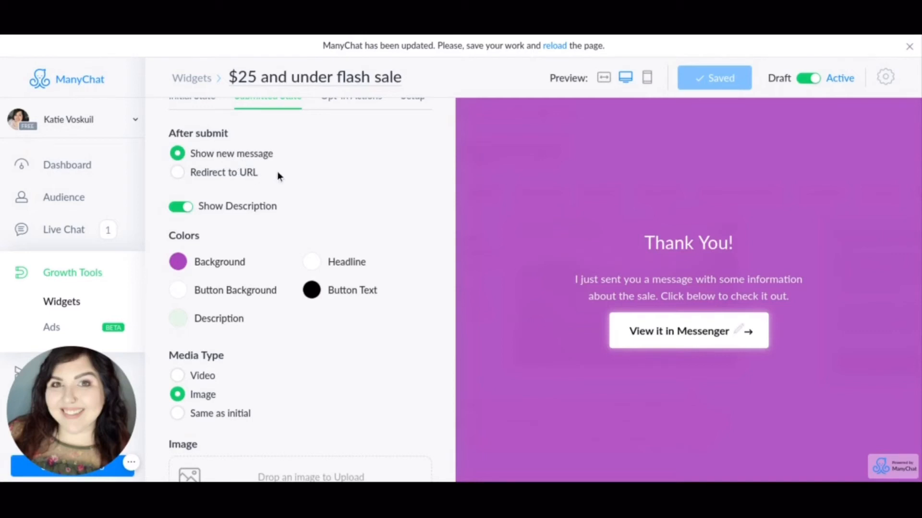
{"action": "scroll", "coordinate": [277, 172], "scroll_direction": "down", "scroll_amount": 2}
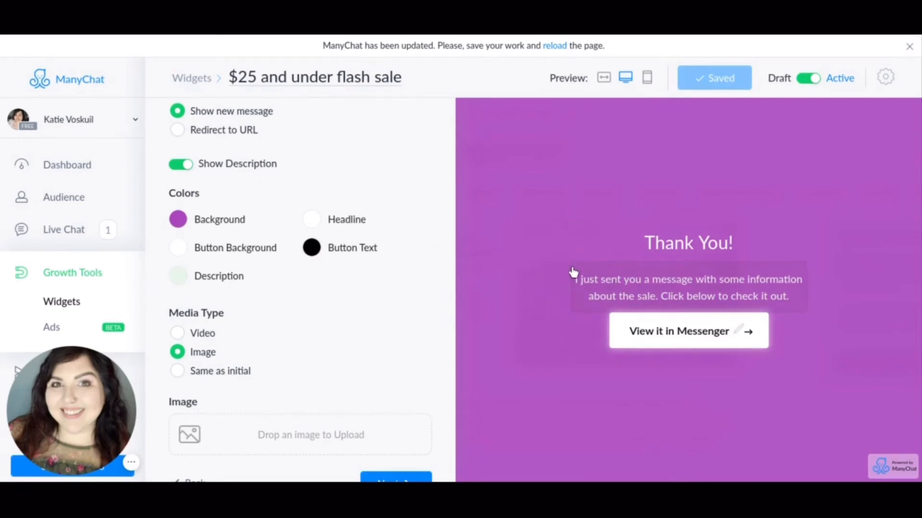
{"action": "scroll", "coordinate": [439, 294], "scroll_direction": "down", "scroll_amount": 1}
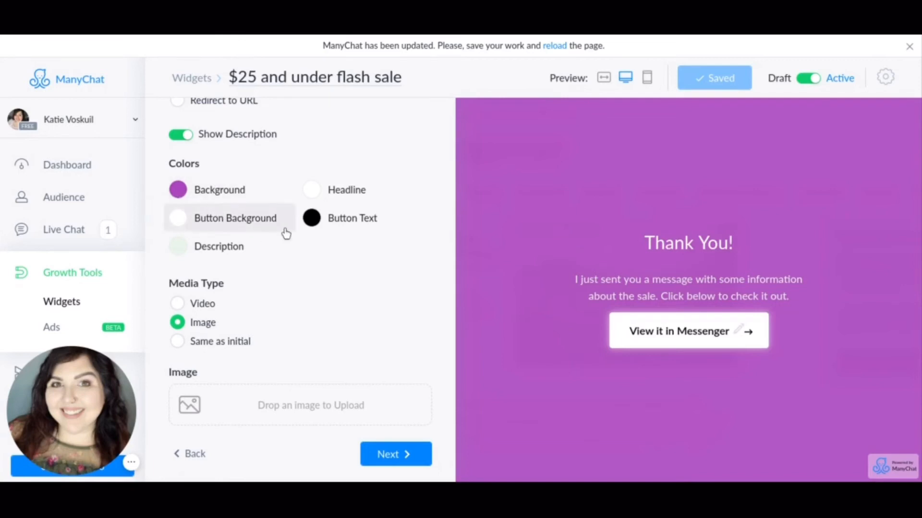
{"action": "scroll", "coordinate": [284, 233], "scroll_direction": "up", "scroll_amount": 3}
{"action": "scroll", "coordinate": [286, 234], "scroll_direction": "down", "scroll_amount": 2}
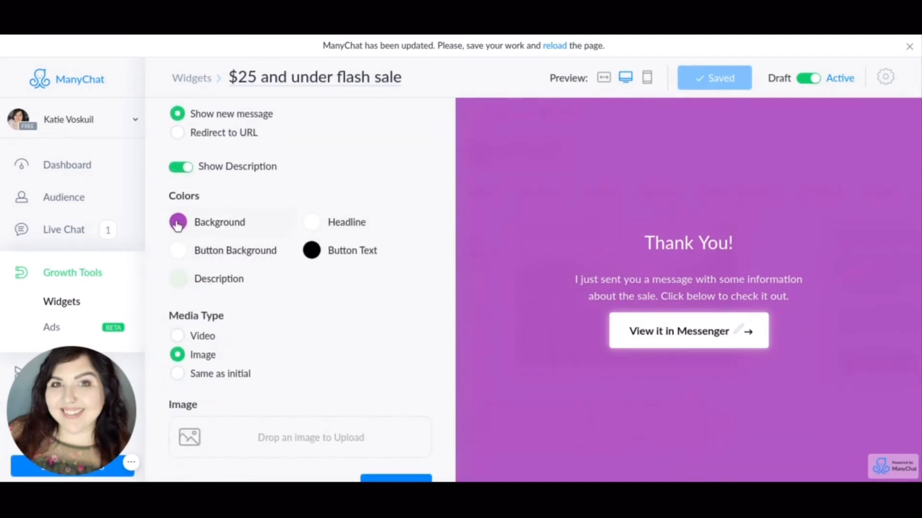
{"action": "scroll", "coordinate": [346, 313], "scroll_direction": "down", "scroll_amount": 1}
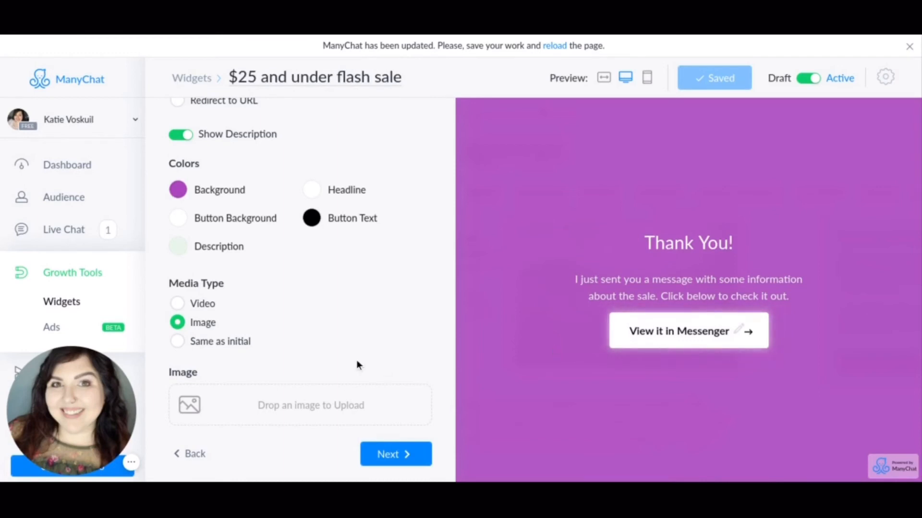
- Review the widget's opt-in flow and sequence settings, and view the setup page with the landing page URL
{"action": "left_click", "coordinate": [401, 458]}
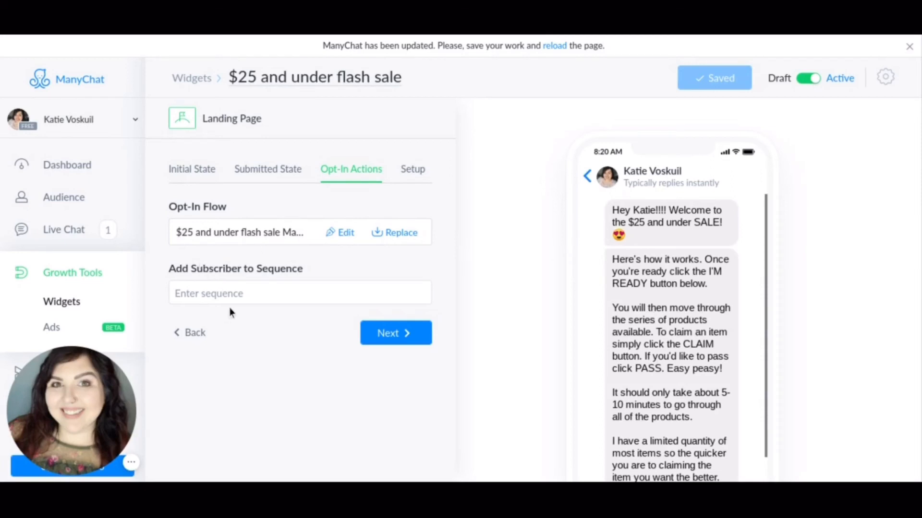
{"action": "left_click", "coordinate": [406, 178]}
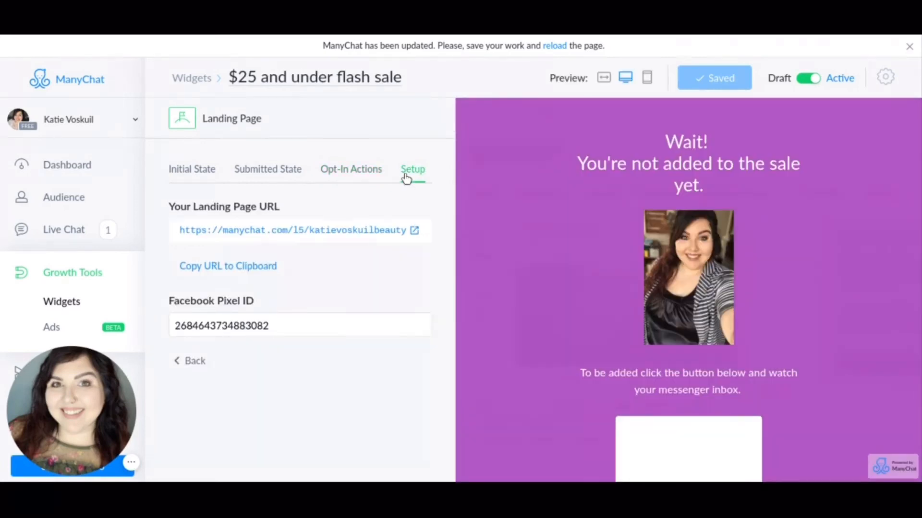